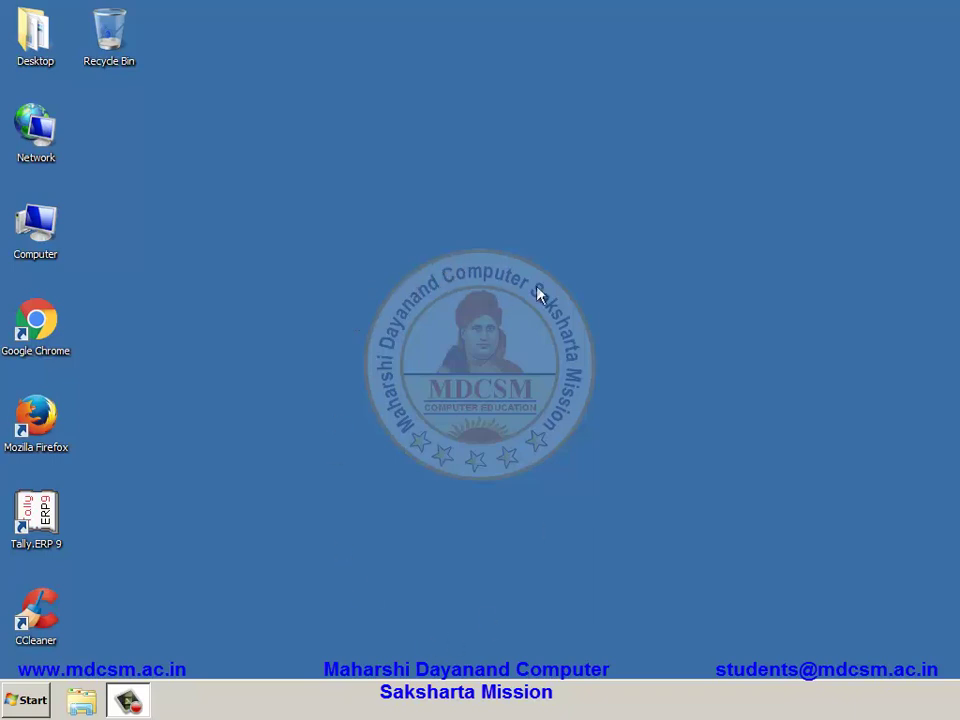
# Apply the Windows 7 Aero theme in the desktop's personalization settings and close the settings window.
pyautogui.rightClick(488, 240)
pyautogui.click(528, 453)
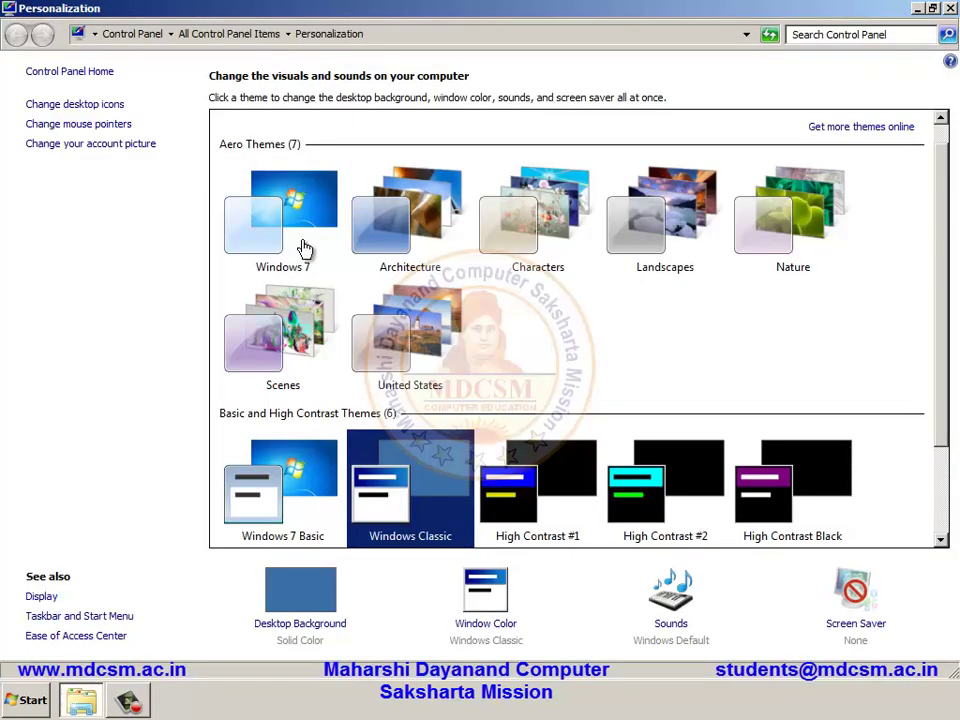
pyautogui.click(294, 237)
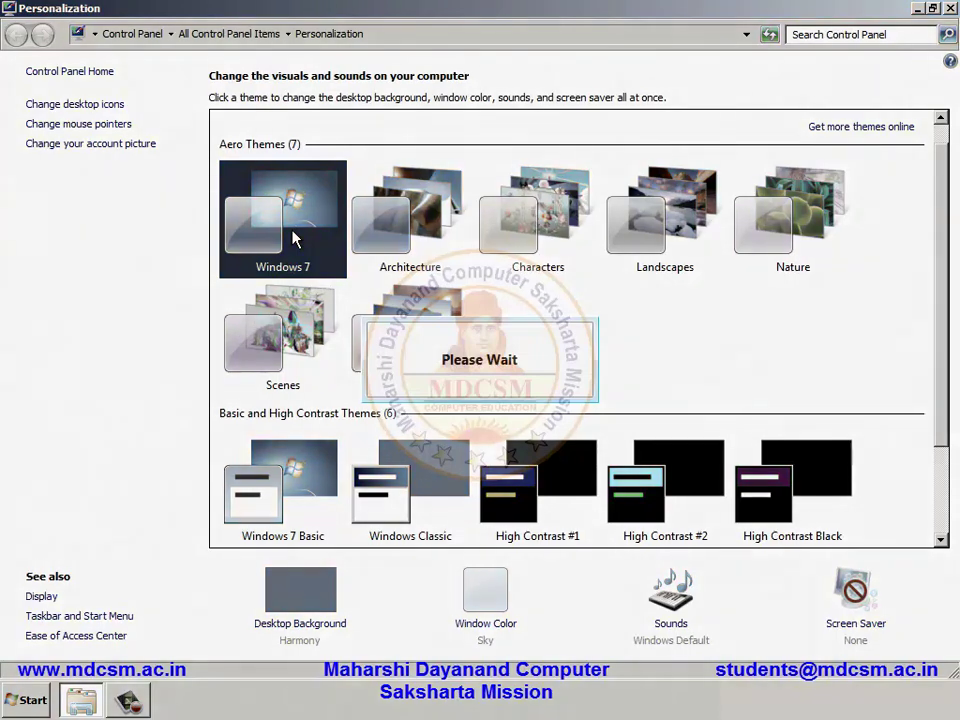
pyautogui.click(930, 14)
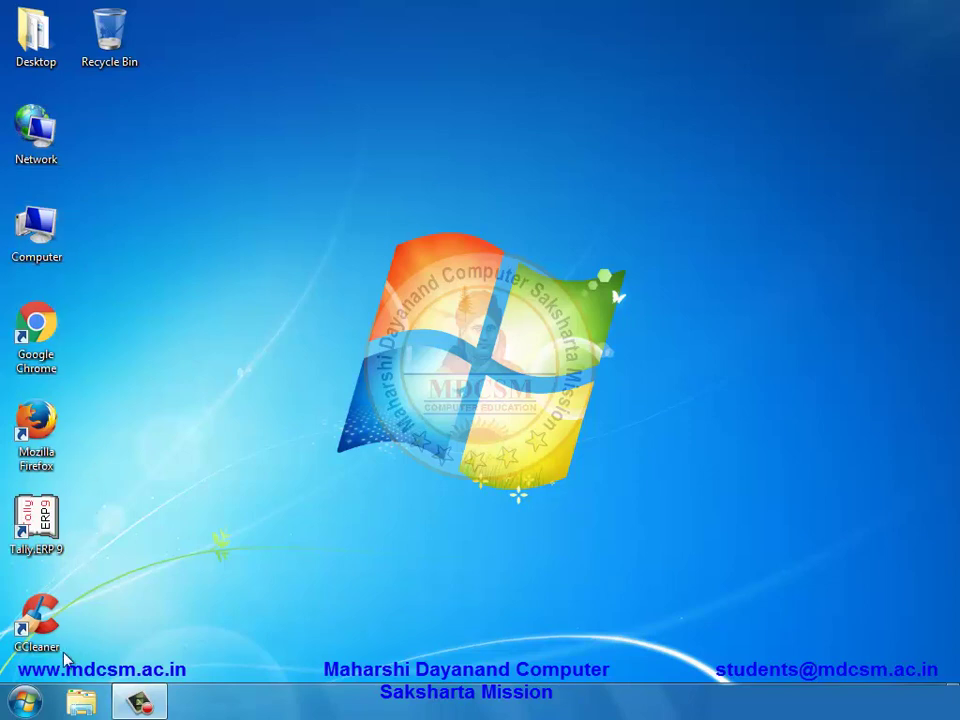
# Look over the Start menu's programs, search it for "powerpo", and close it without launching anything.
pyautogui.click(26, 702)
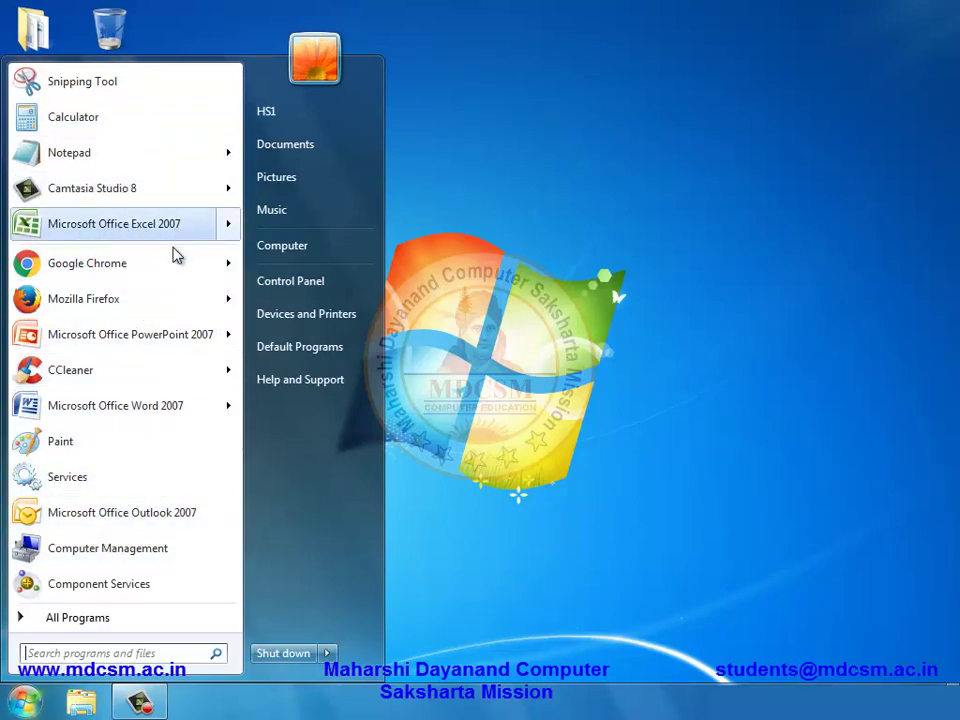
pyautogui.moveTo(155, 414)
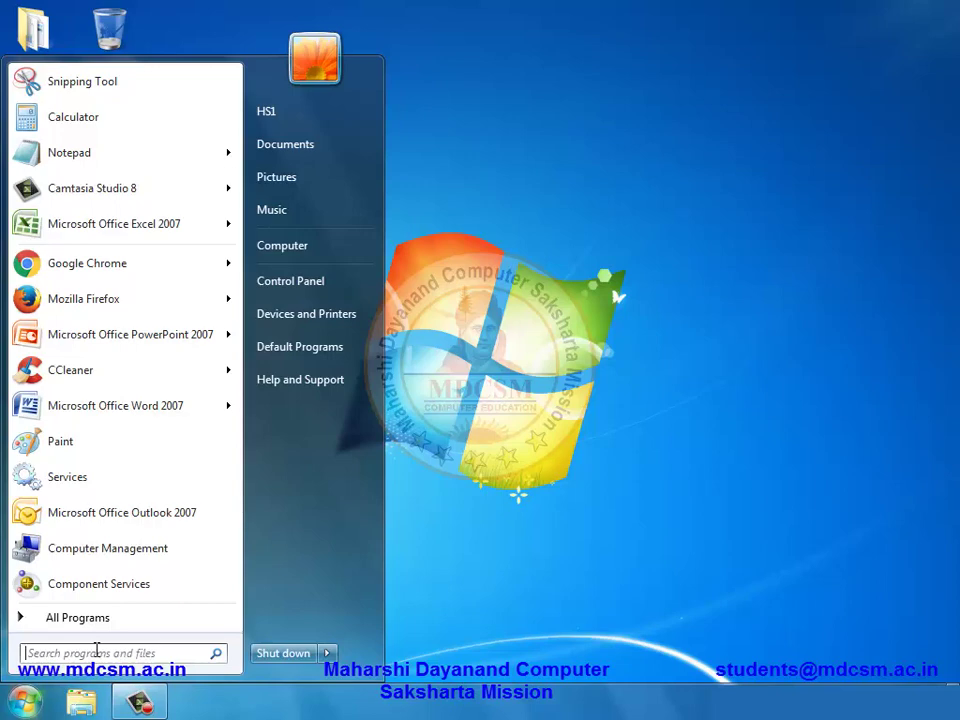
pyautogui.write('powerpo')
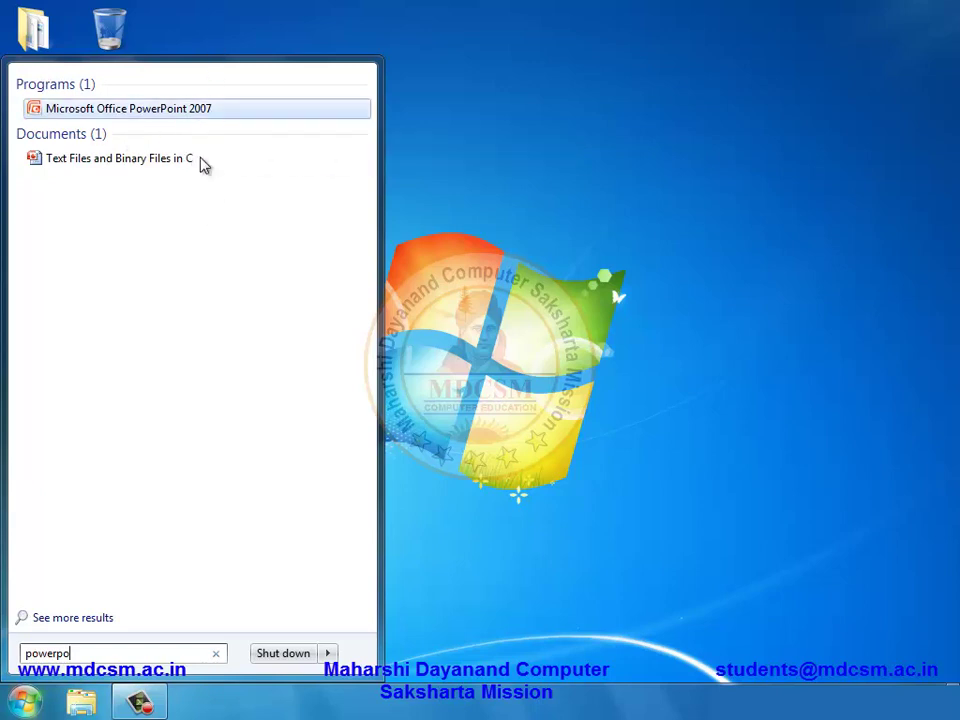
pyautogui.click(510, 443)
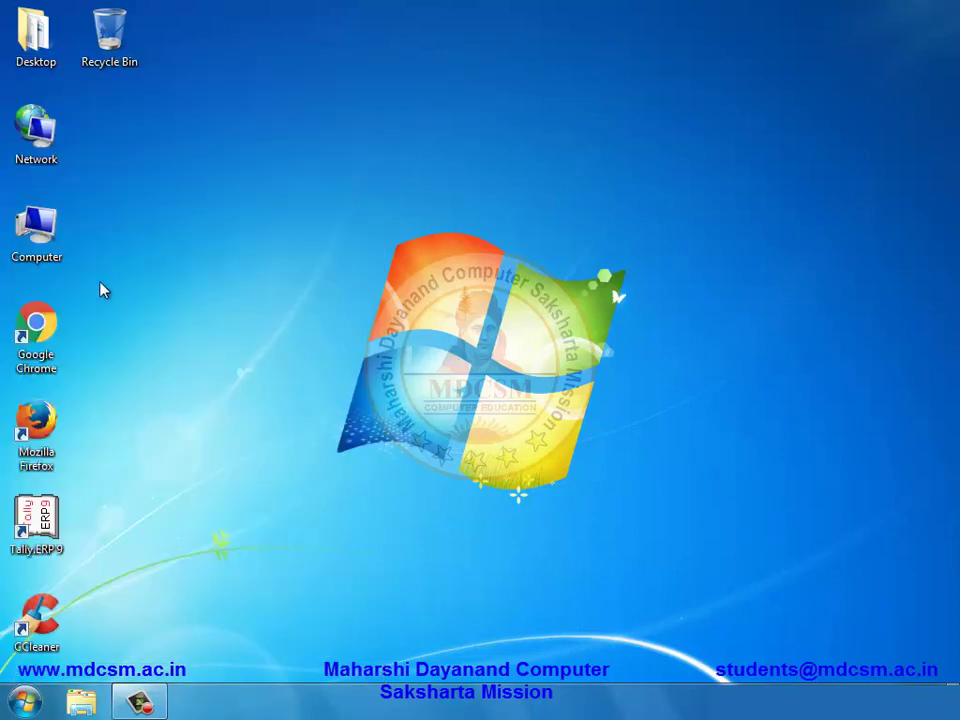
# Open Computer through its desktop icon's Open command to view the hard disk drives, and close the window.
pyautogui.rightClick(49, 250)
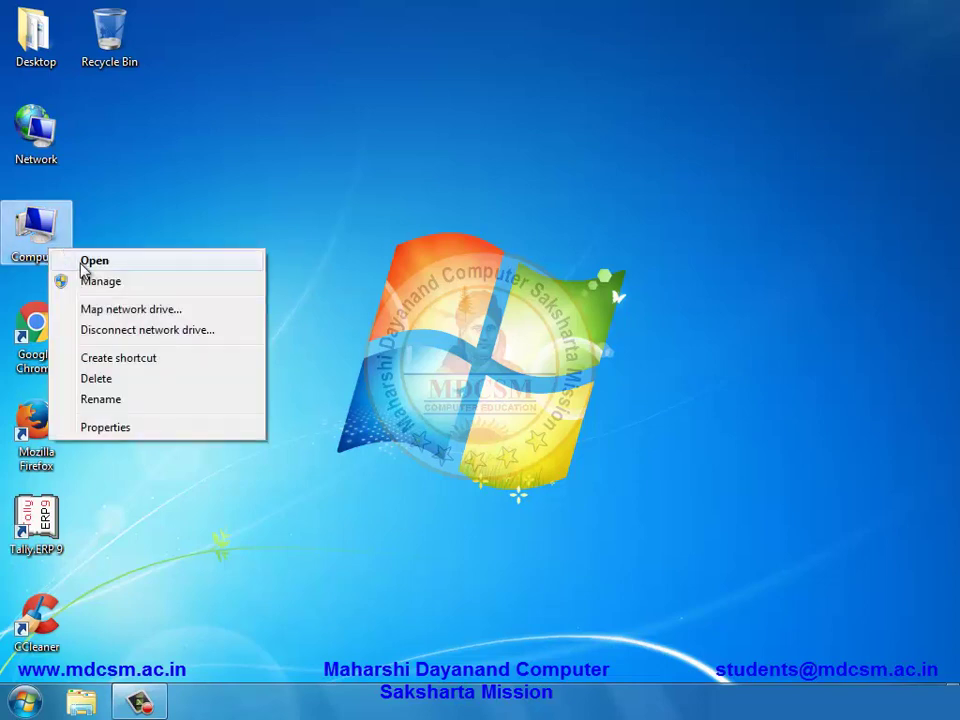
pyautogui.click(90, 261)
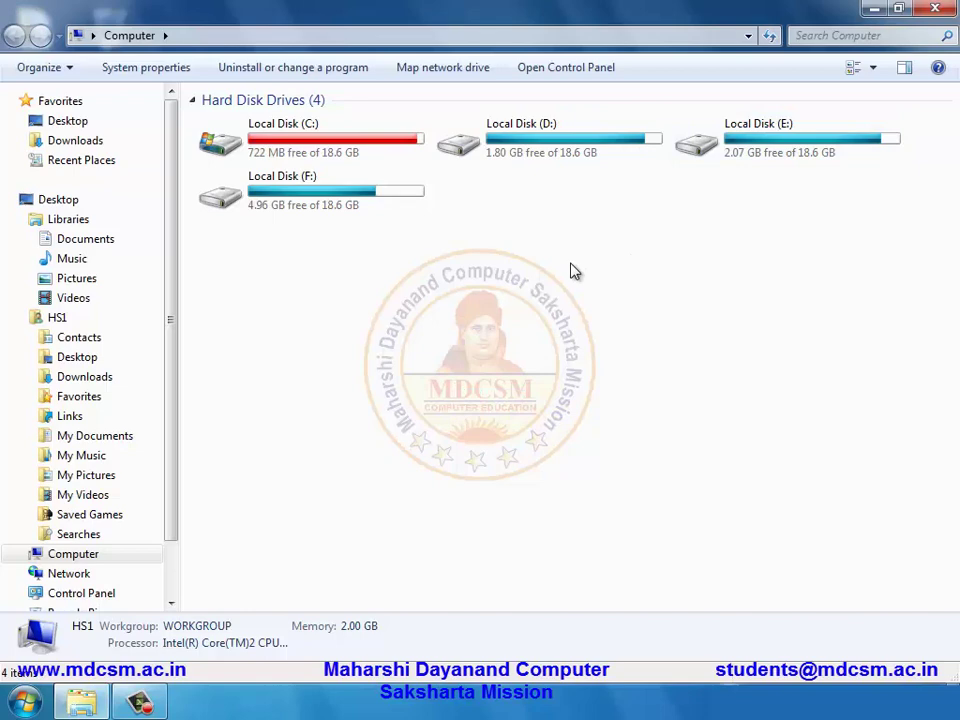
pyautogui.click(928, 13)
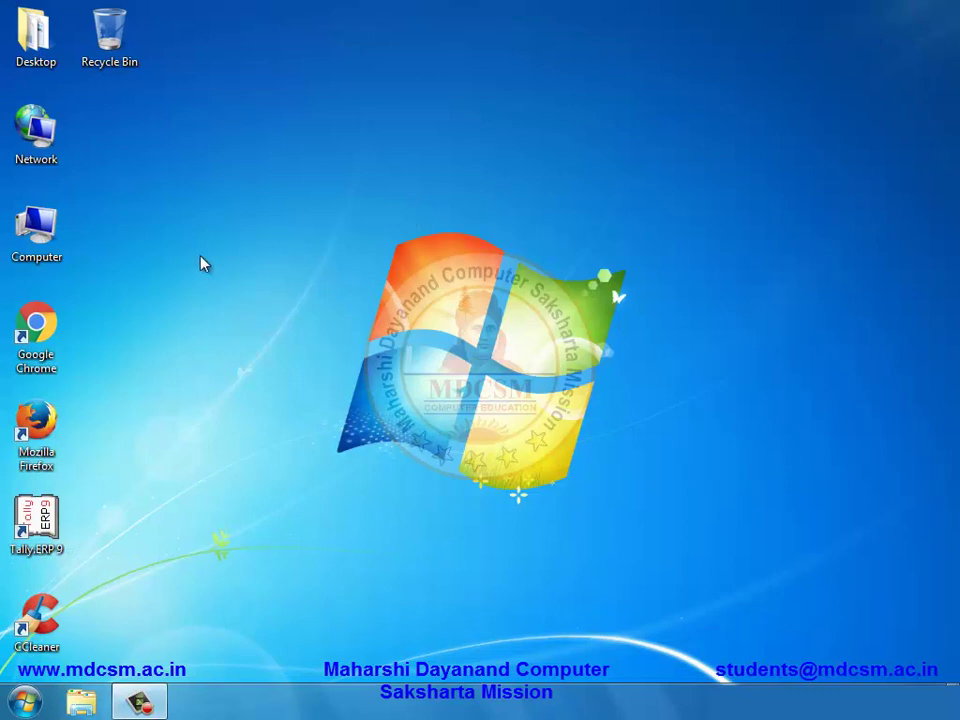
# Open Computer from the desktop again and view the contents of Local Disk (C:) and Local Disk (D:).
pyautogui.click(47, 249)
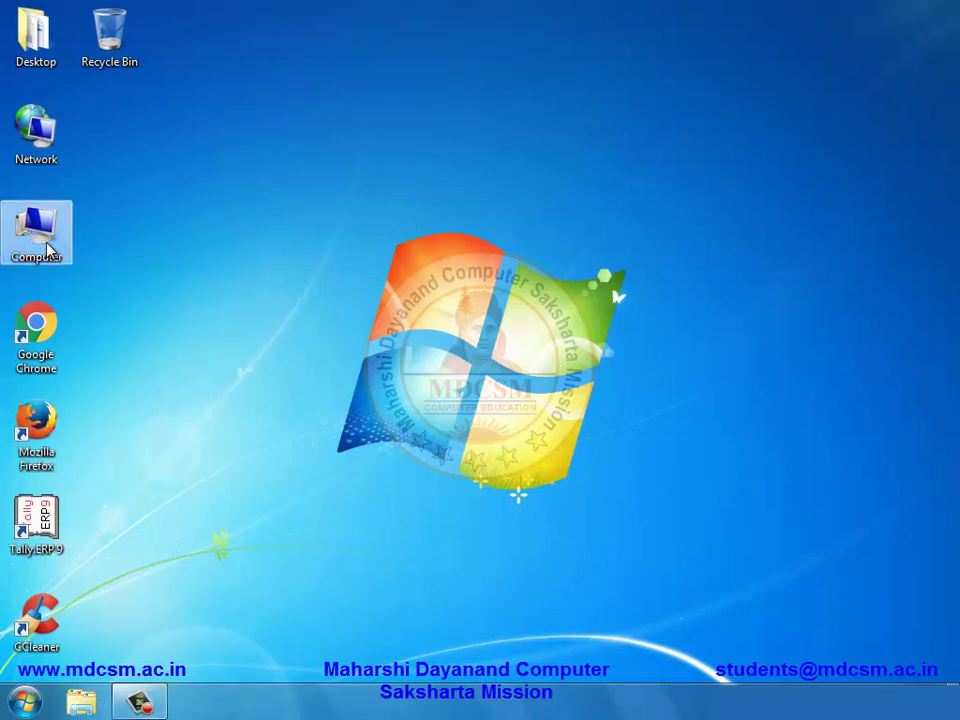
pyautogui.doubleClick(47, 249)
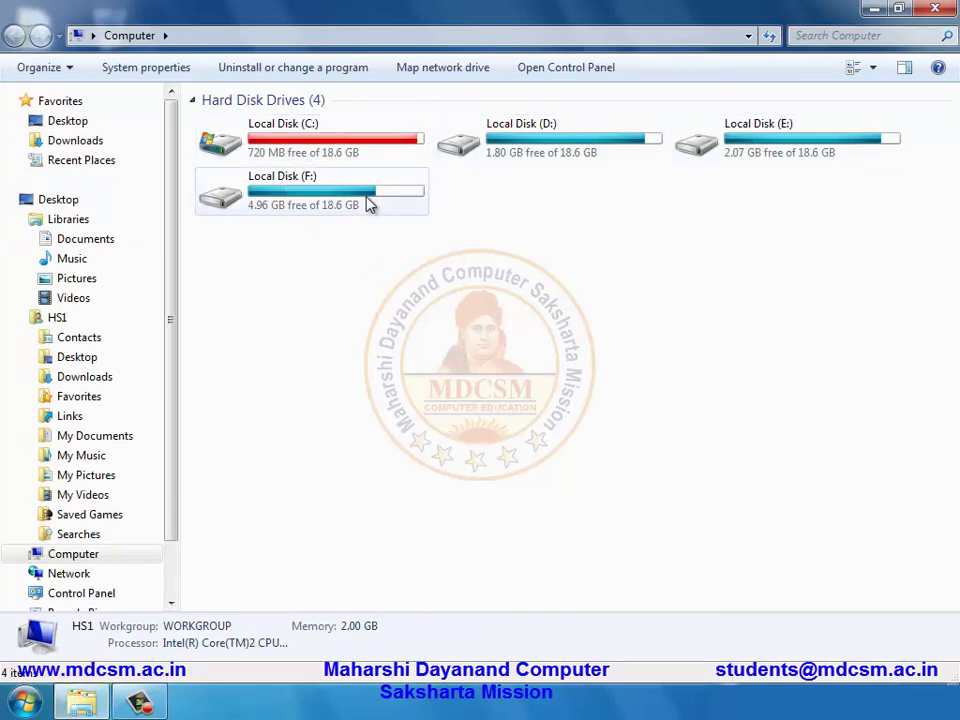
pyautogui.moveTo(174, 281); pyautogui.dragTo(172, 537)
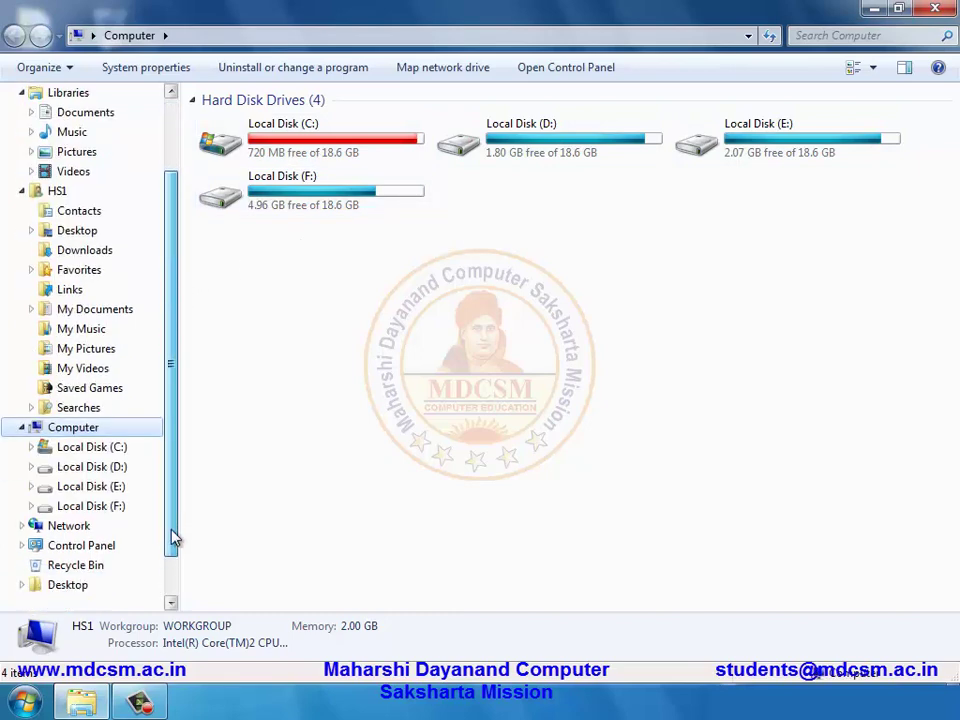
pyautogui.click(85, 446)
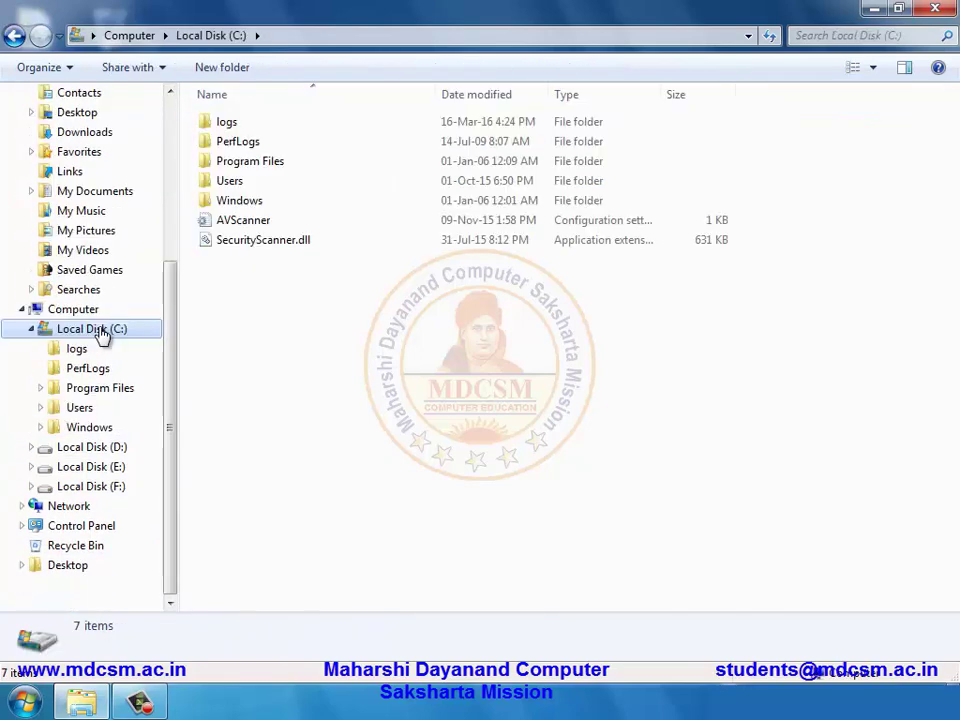
pyautogui.click(94, 311)
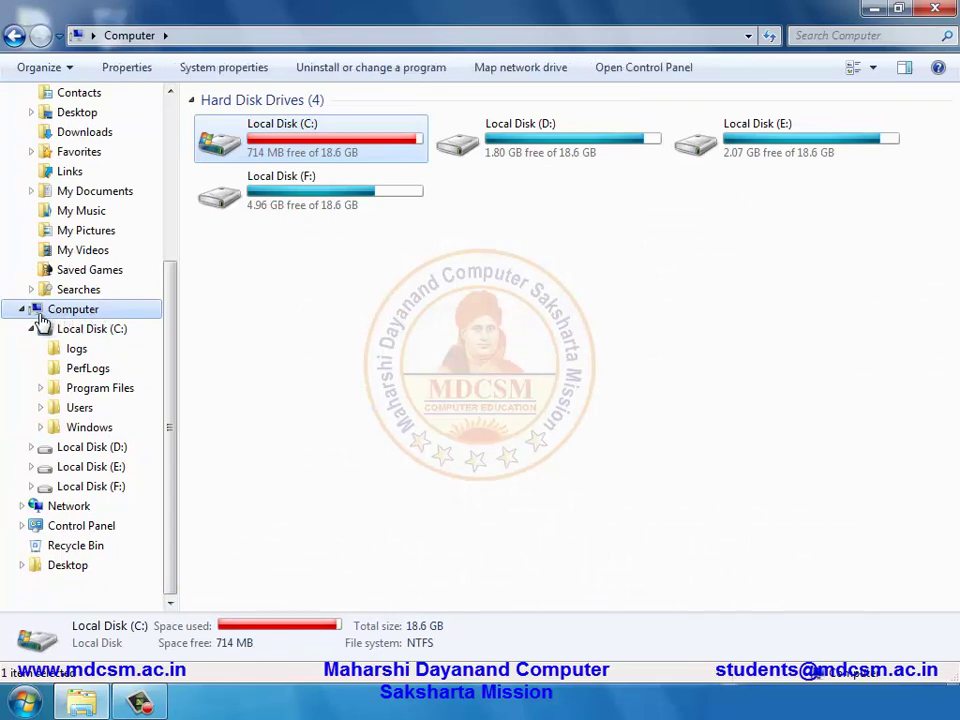
pyautogui.click(31, 328)
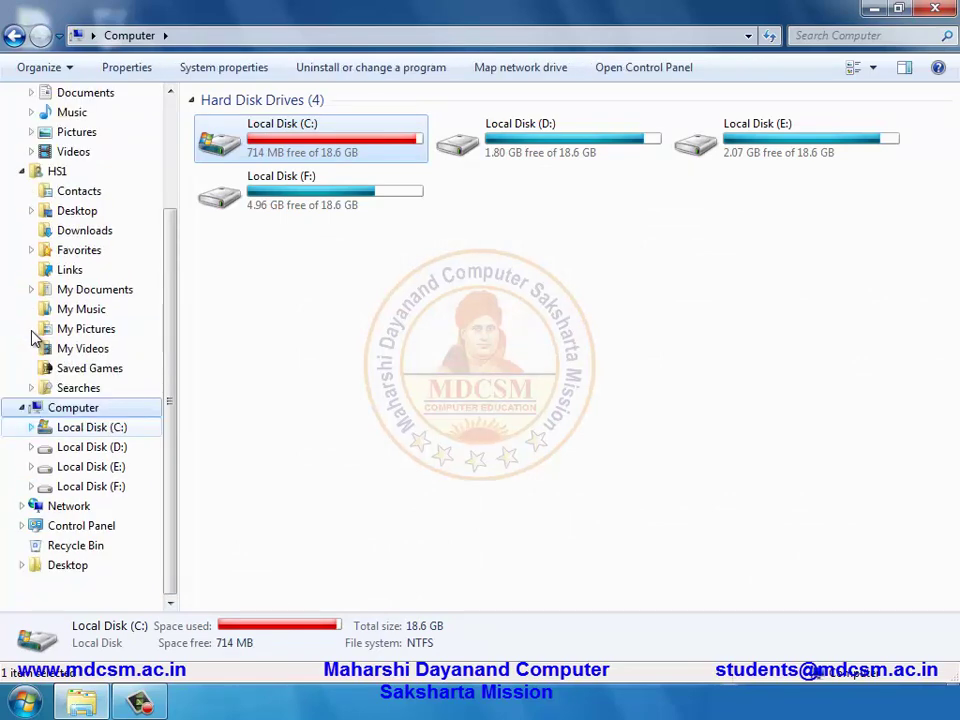
pyautogui.click(96, 429)
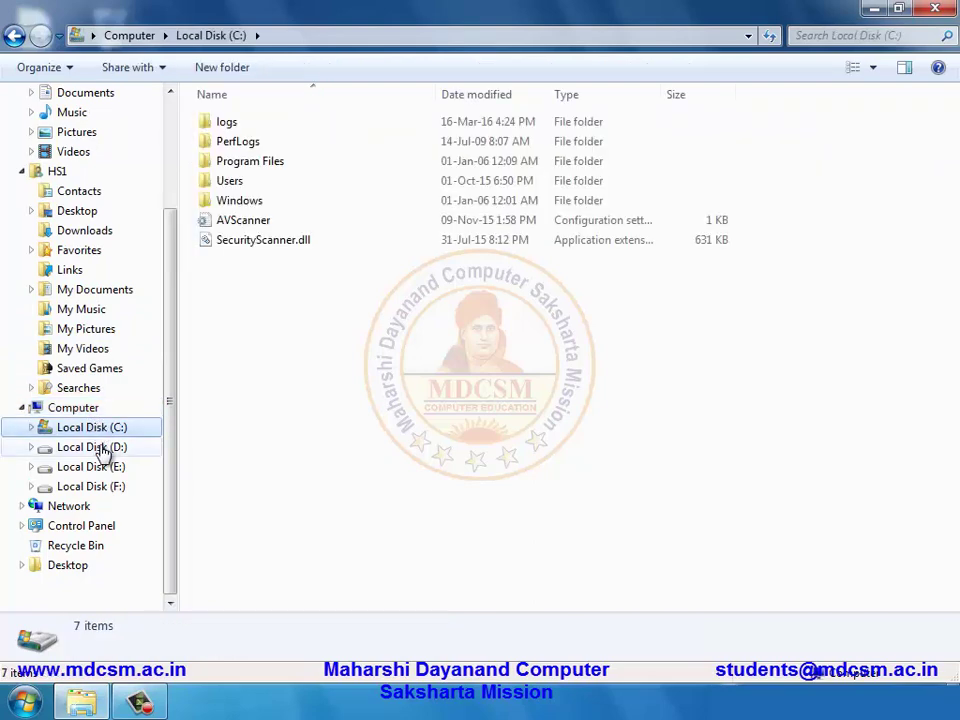
pyautogui.click(104, 451)
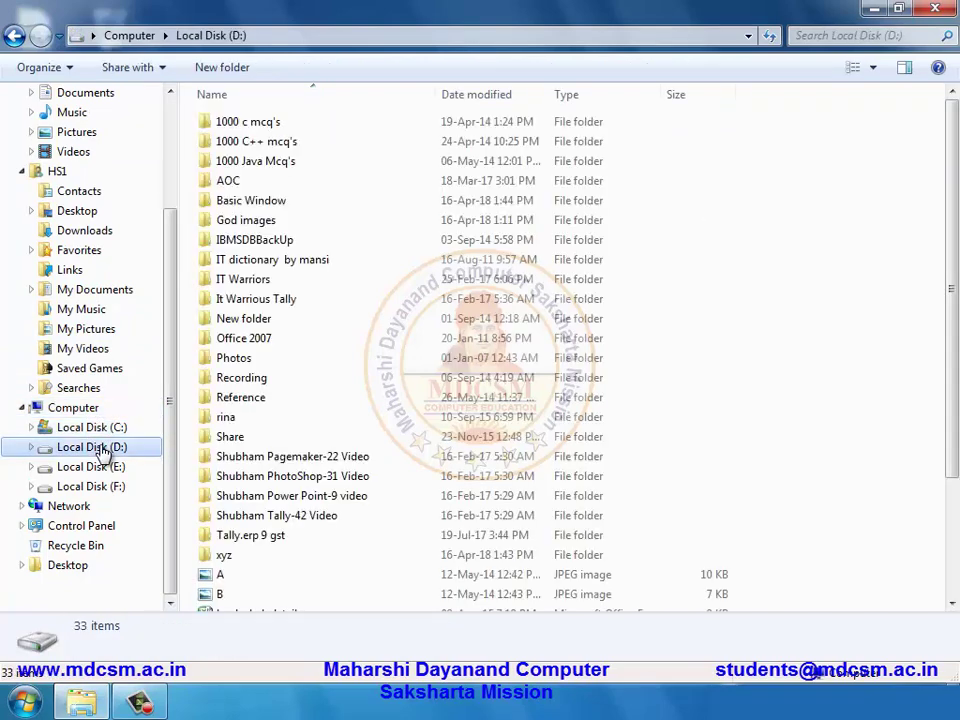
# View the Documents library, the Downloads folder and the Libraries overview, and close the window.
pyautogui.click(72, 94)
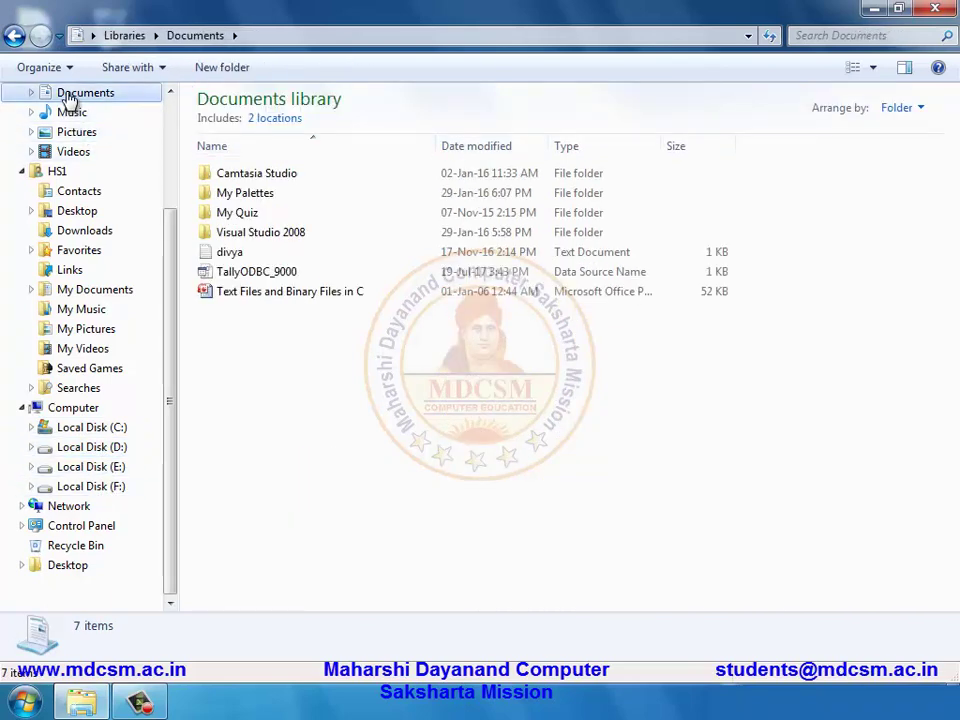
pyautogui.click(86, 234)
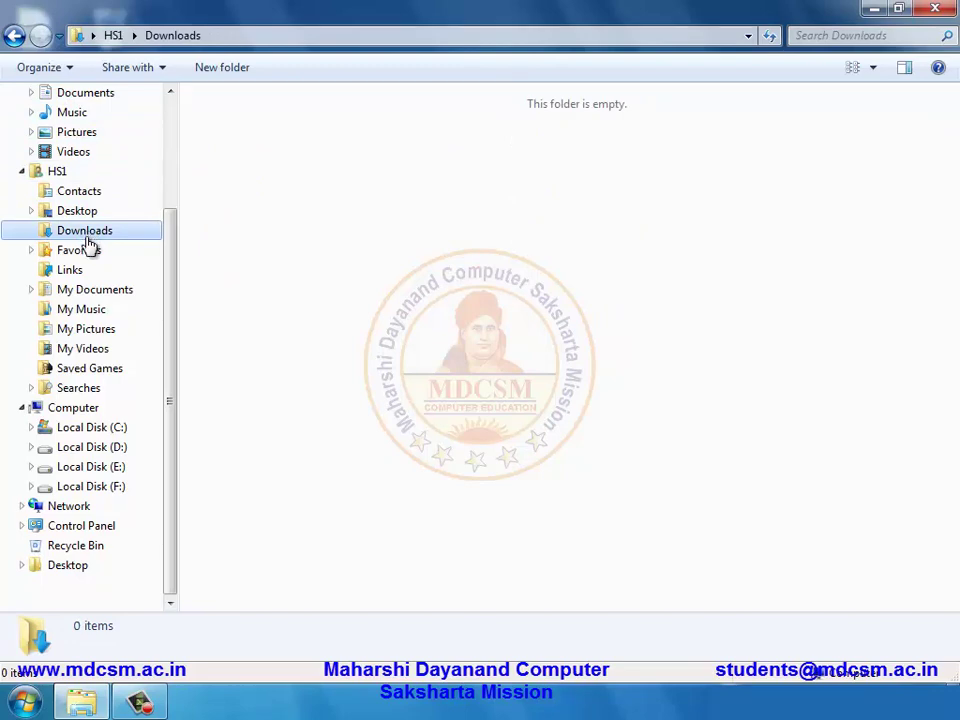
pyautogui.scroll(1, 85, 300)
pyautogui.click(60, 134)
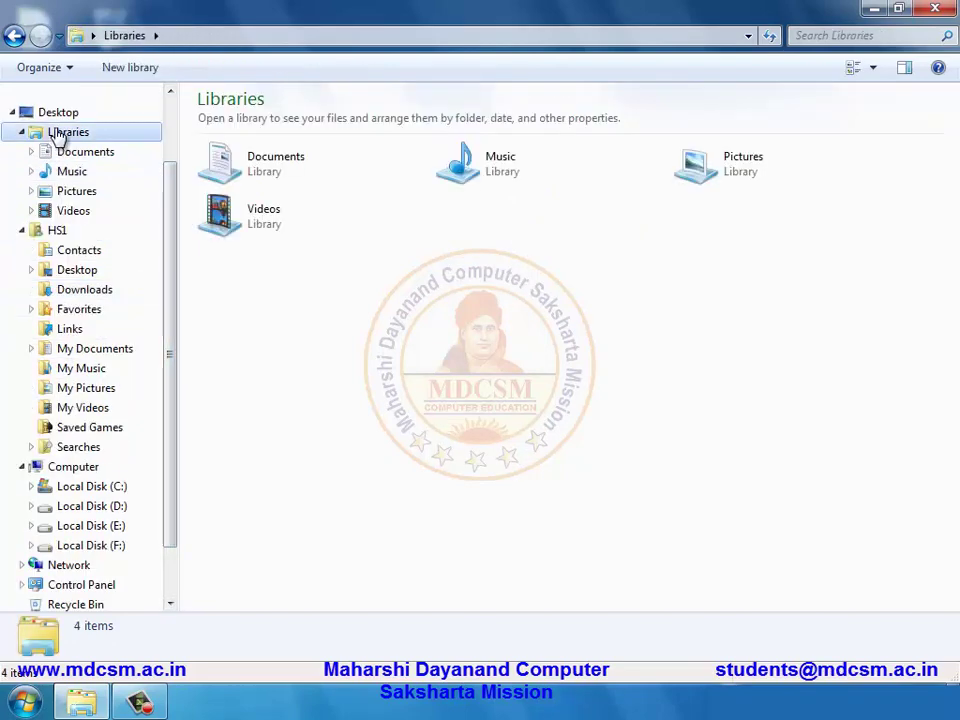
pyautogui.click(935, 9)
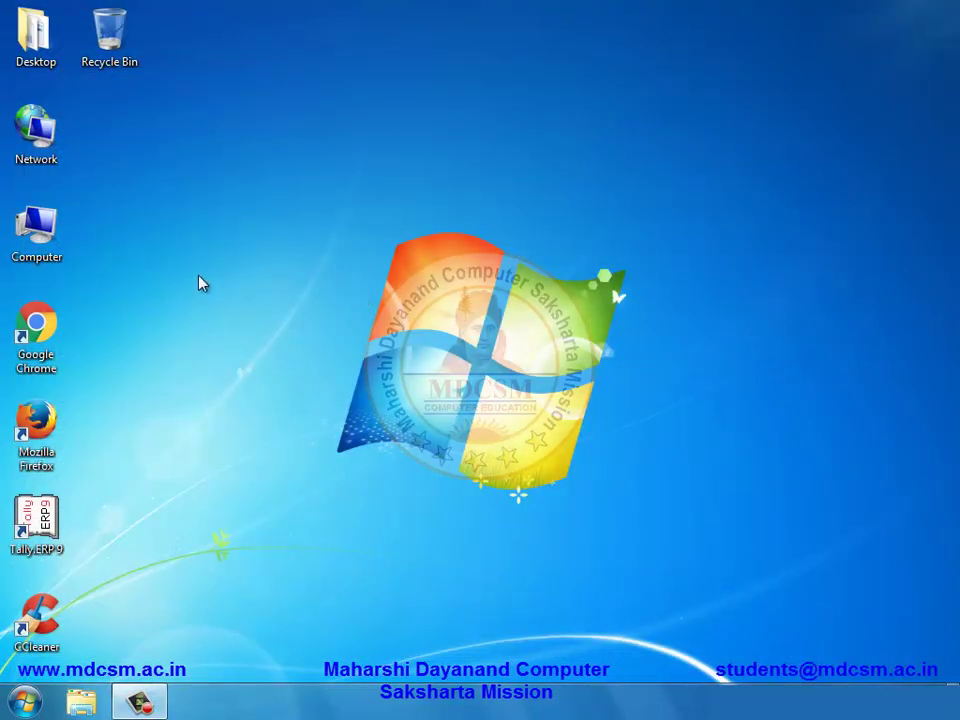
# Dismiss the Computer icon's options and open the Computer window without using the icon.
pyautogui.rightClick(22, 228)
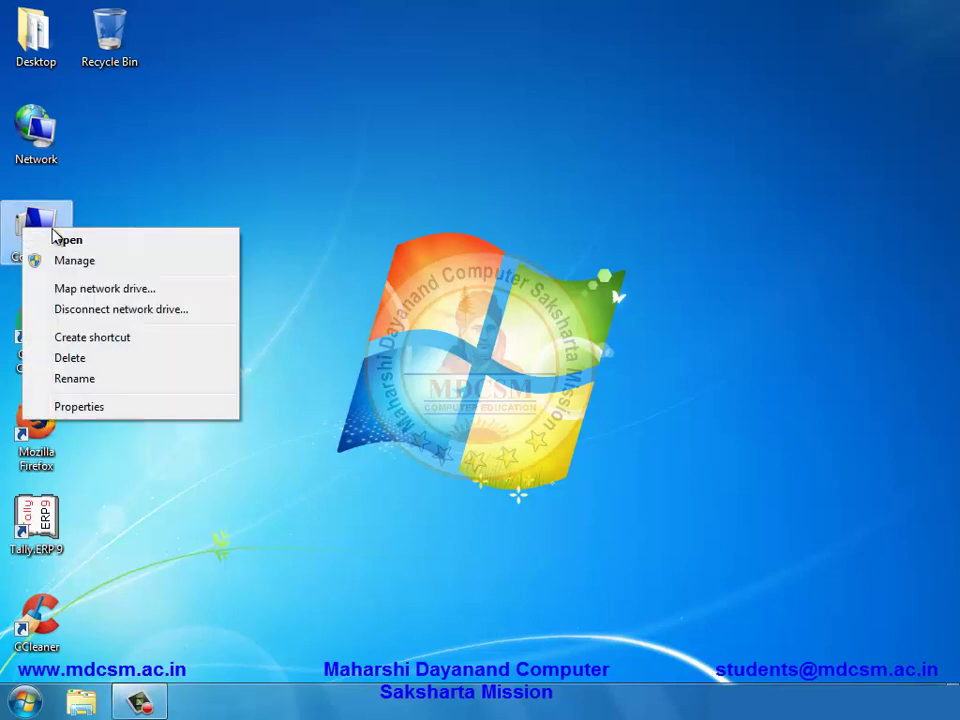
pyautogui.click(104, 214)
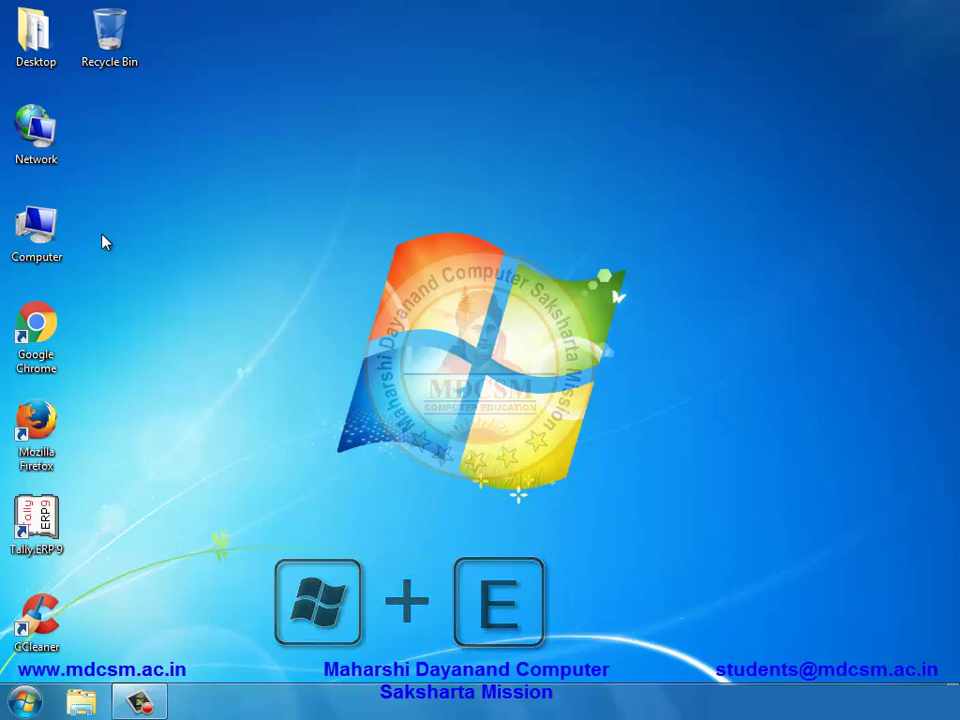
pyautogui.press('super+e')
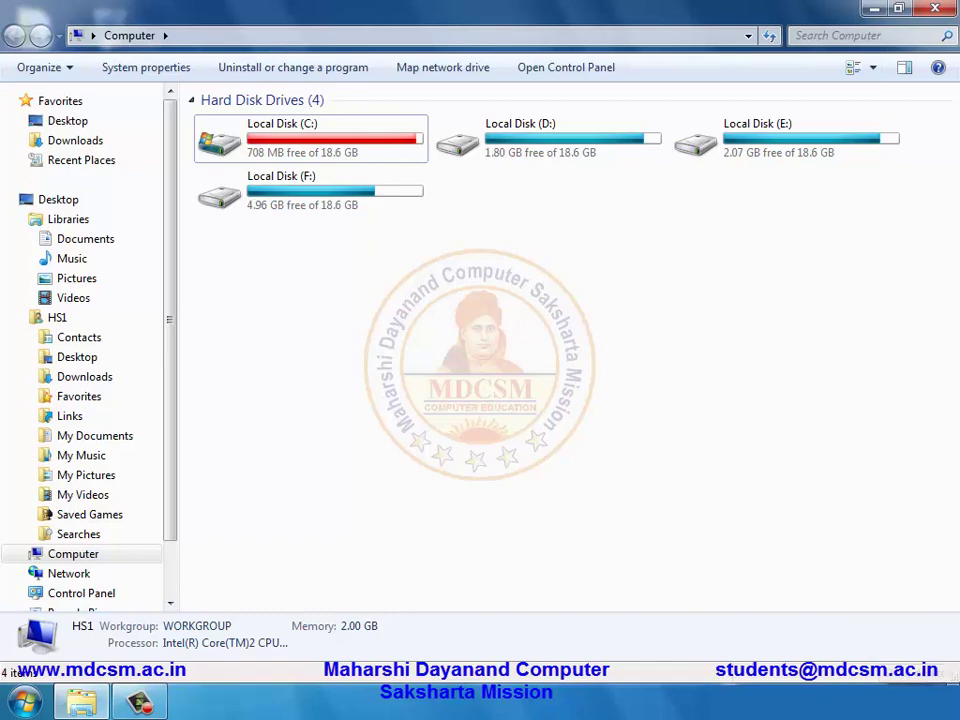
# Hide the Computer window to show the desktop, restoring it once and hiding it again.
pyautogui.click(954, 704)
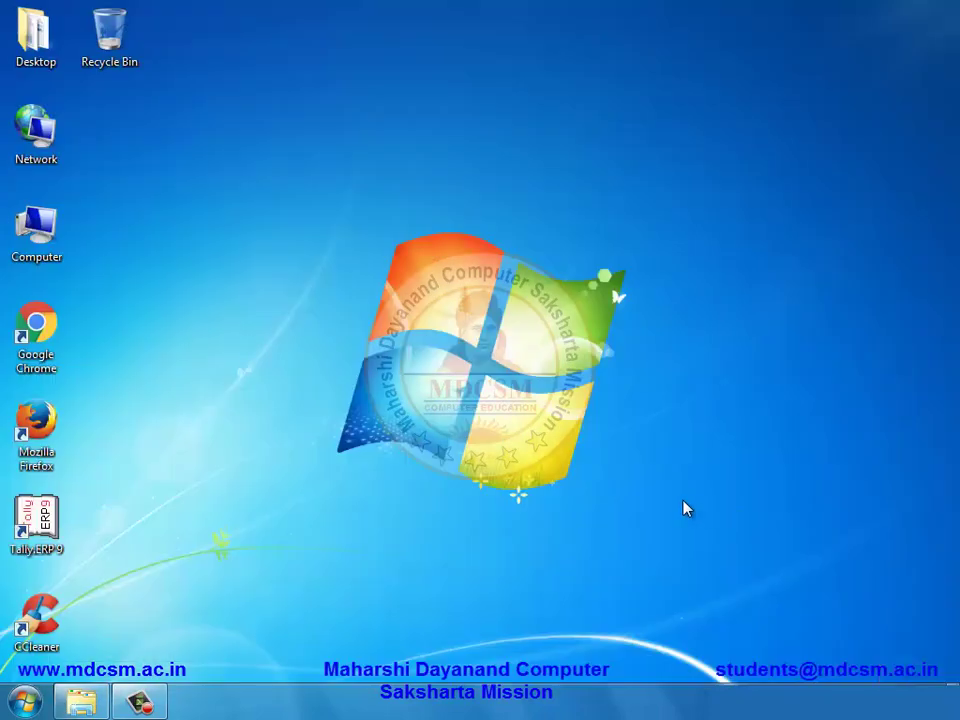
pyautogui.press('super+d')
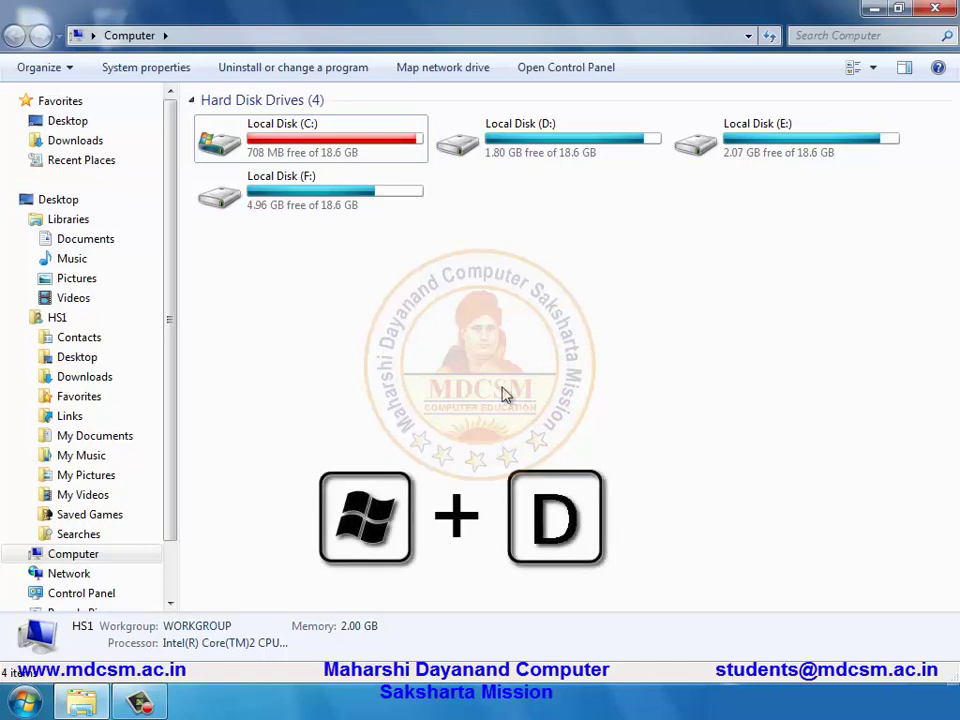
pyautogui.press('super+d')
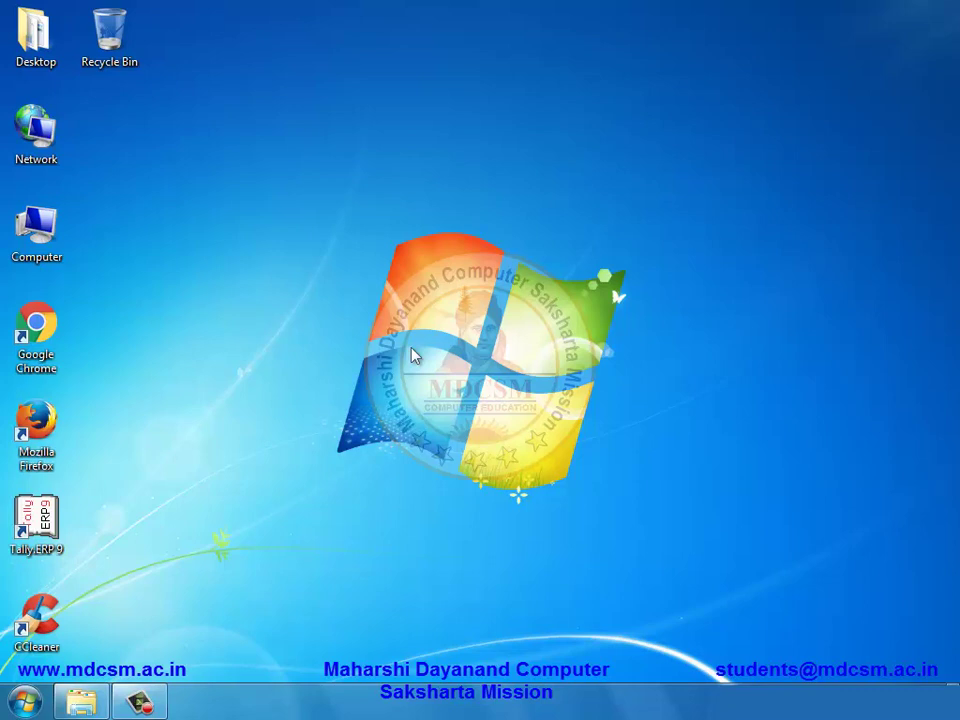
# Examine the Start menu's shutdown options and the Shut Down Windows dialog, leaving both without shutting down.
pyautogui.click(24, 702)
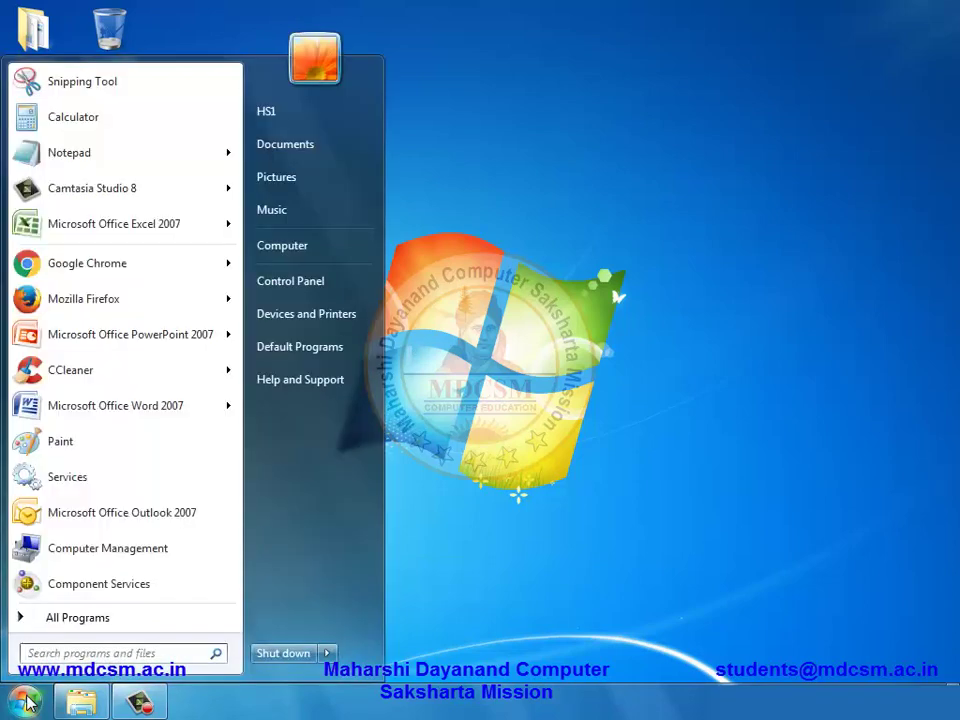
pyautogui.click(326, 653)
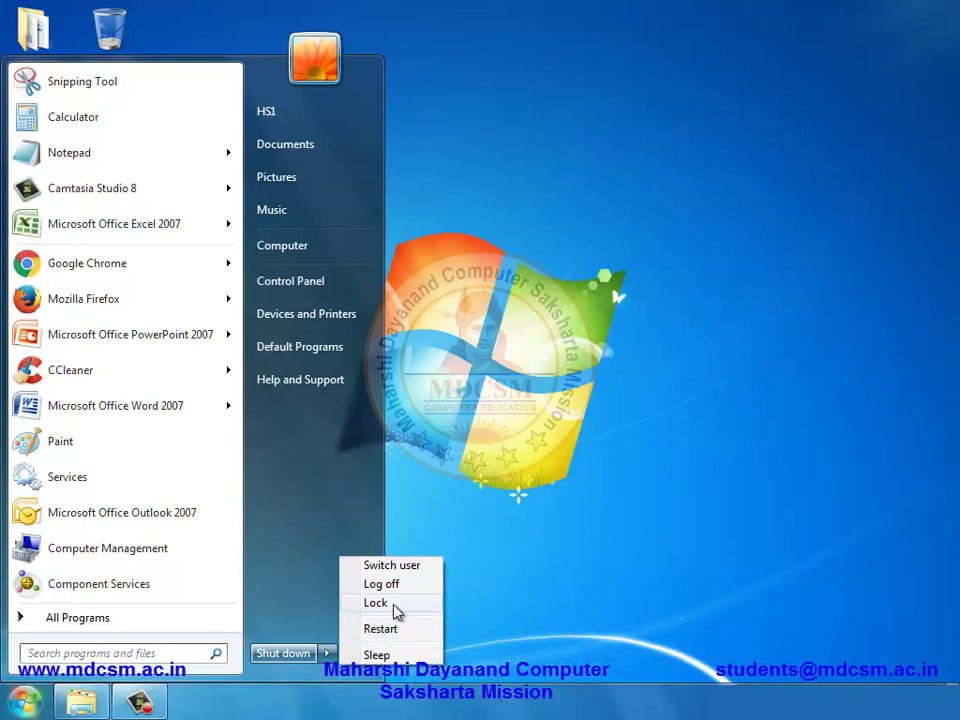
pyautogui.click(478, 600)
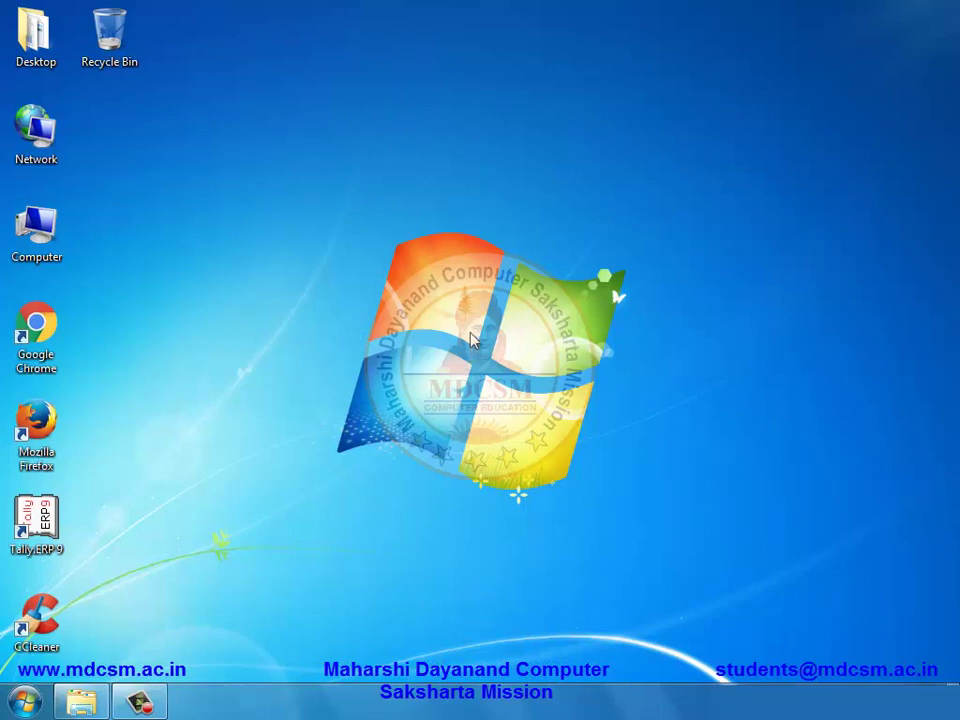
pyautogui.hotkey('alt', 'F4')
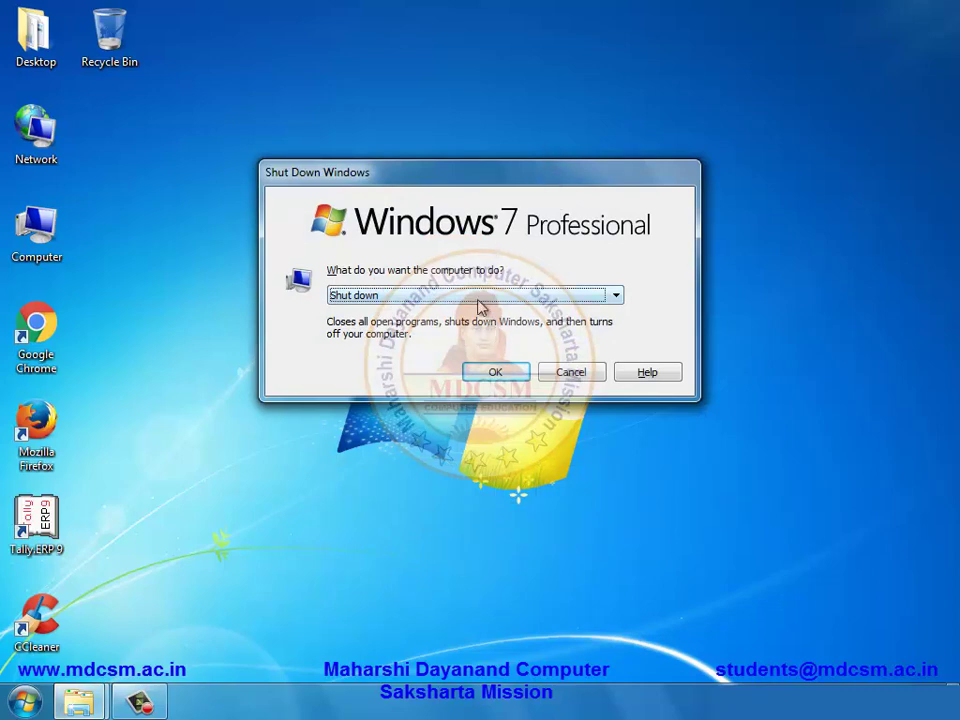
pyautogui.press('Escape')
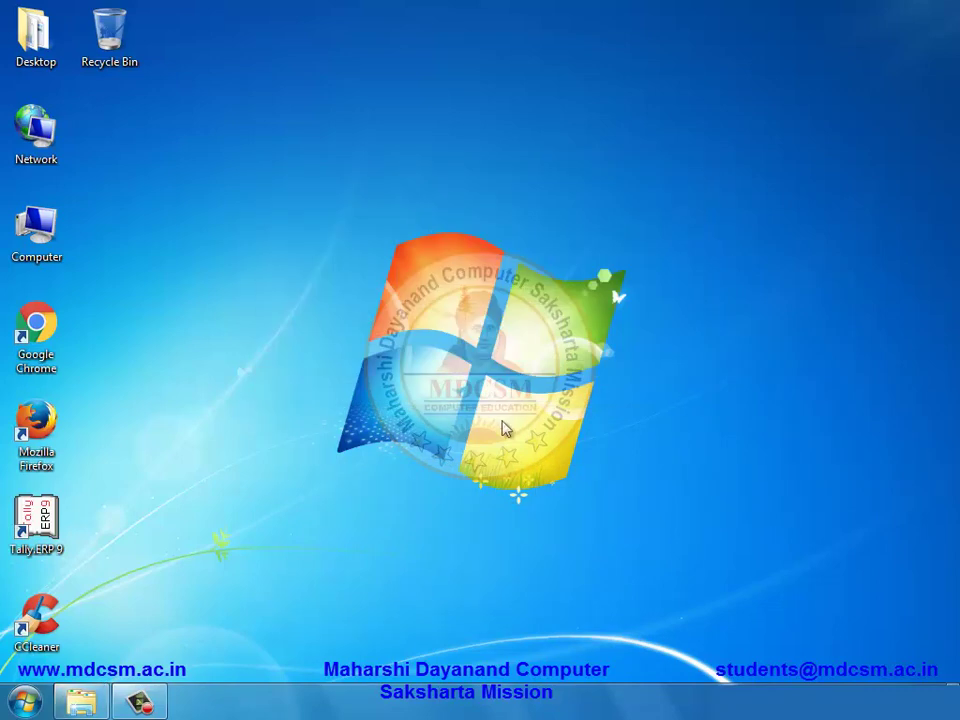